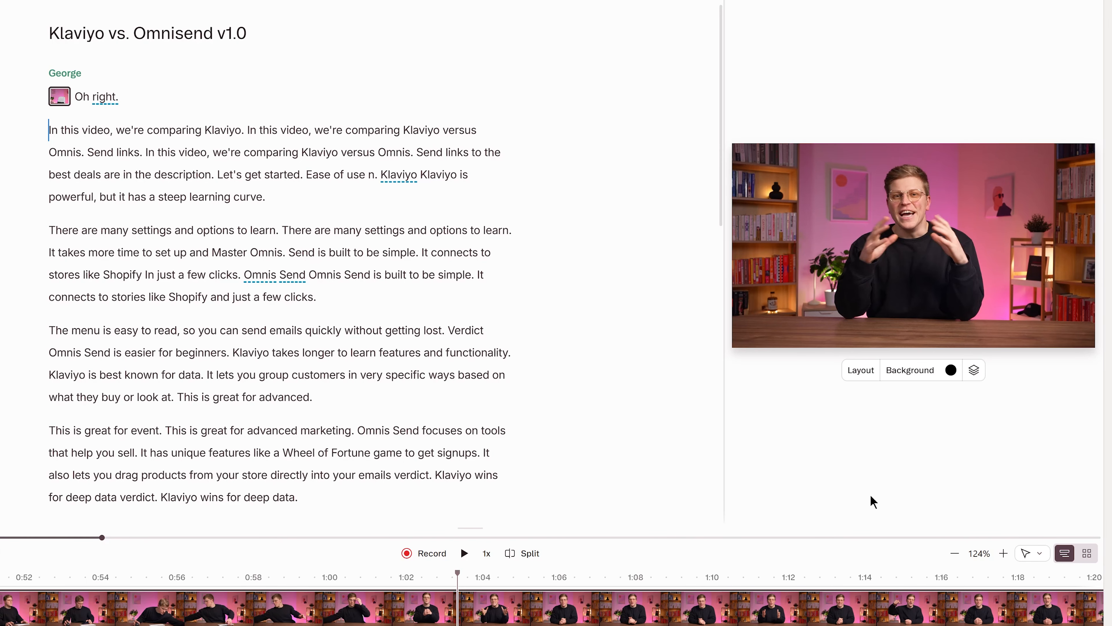
- Delete the opening script text up to the last "In this video" sentence and play back the new opening
click(463, 553)
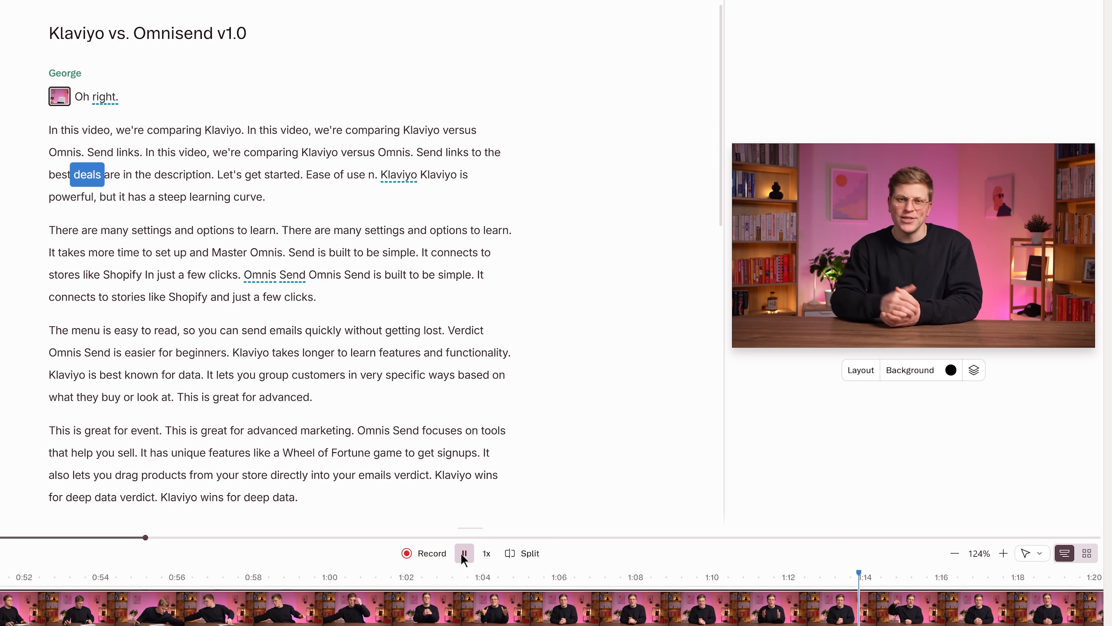
click(464, 553)
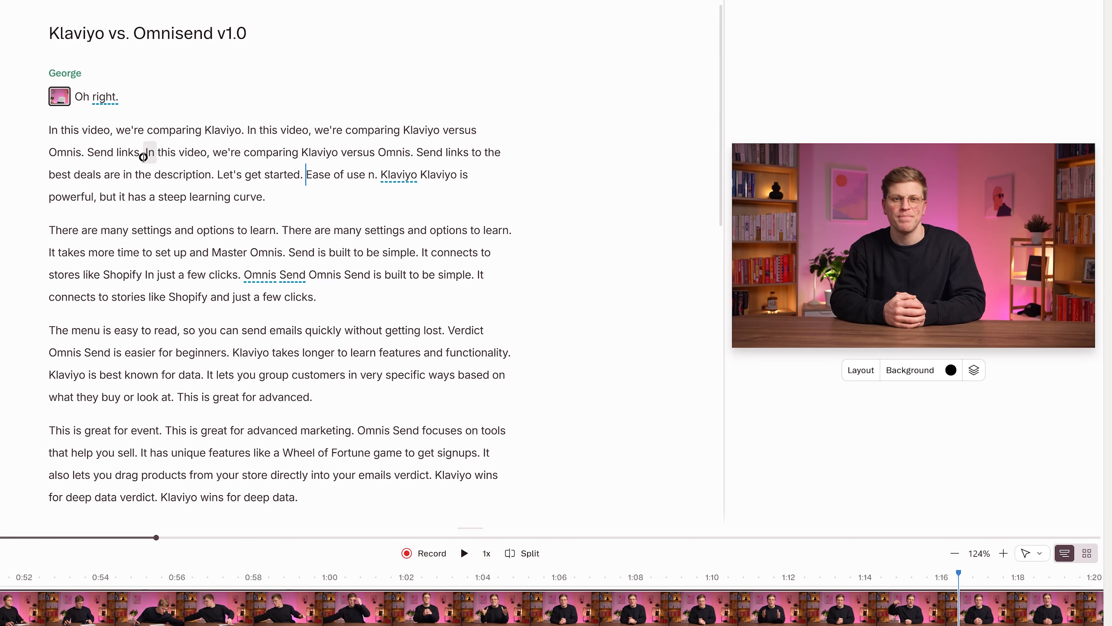
drag(142, 153, 76, 97)
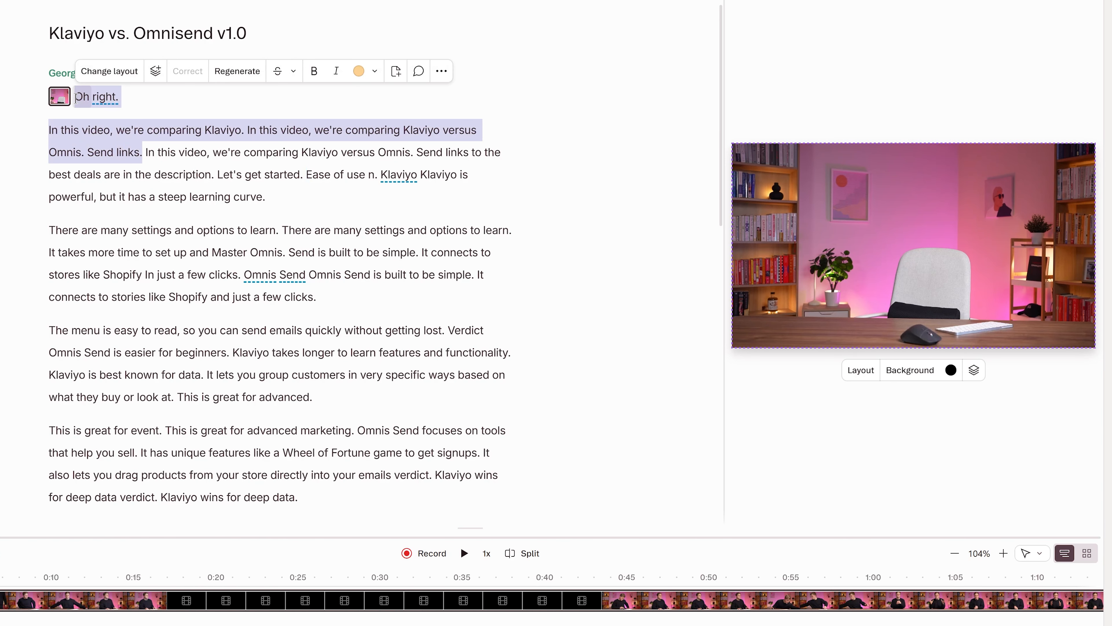
key(BackSpace)
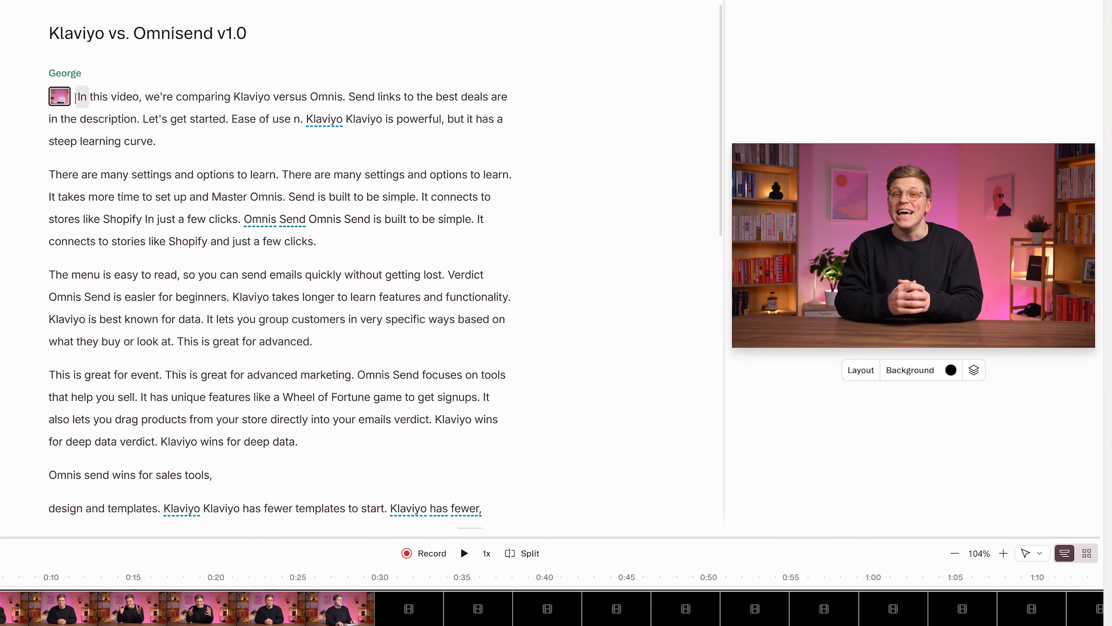
click(472, 554)
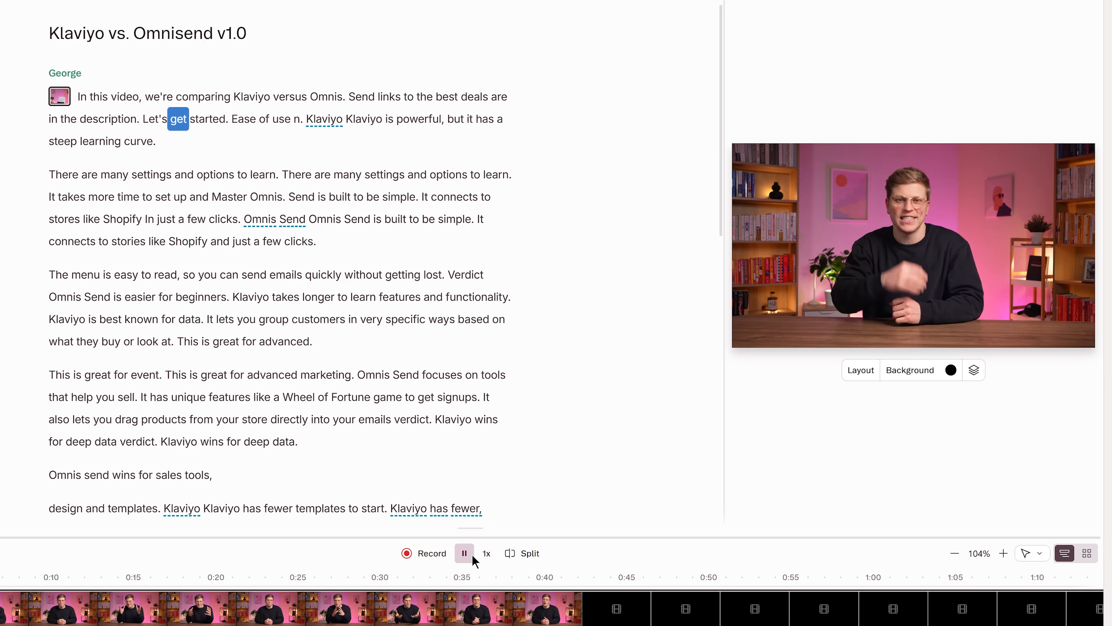
click(472, 553)
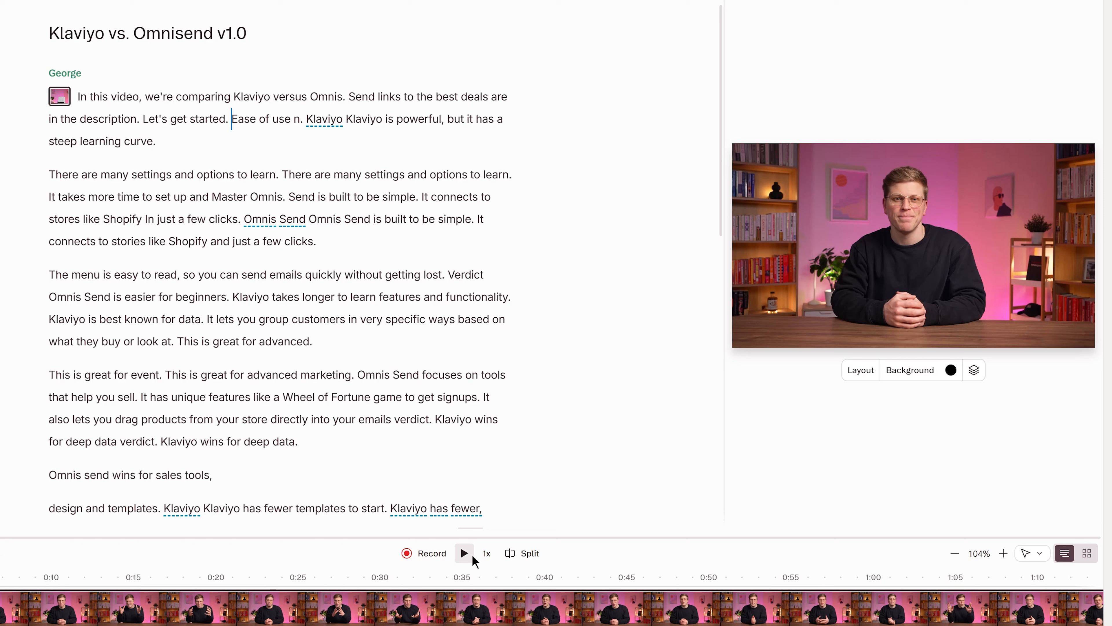
- Listen to the repeated verdict takes and delete "verdict. Klaviyo wins for deep data verdict." after "into your emails"
click(438, 420)
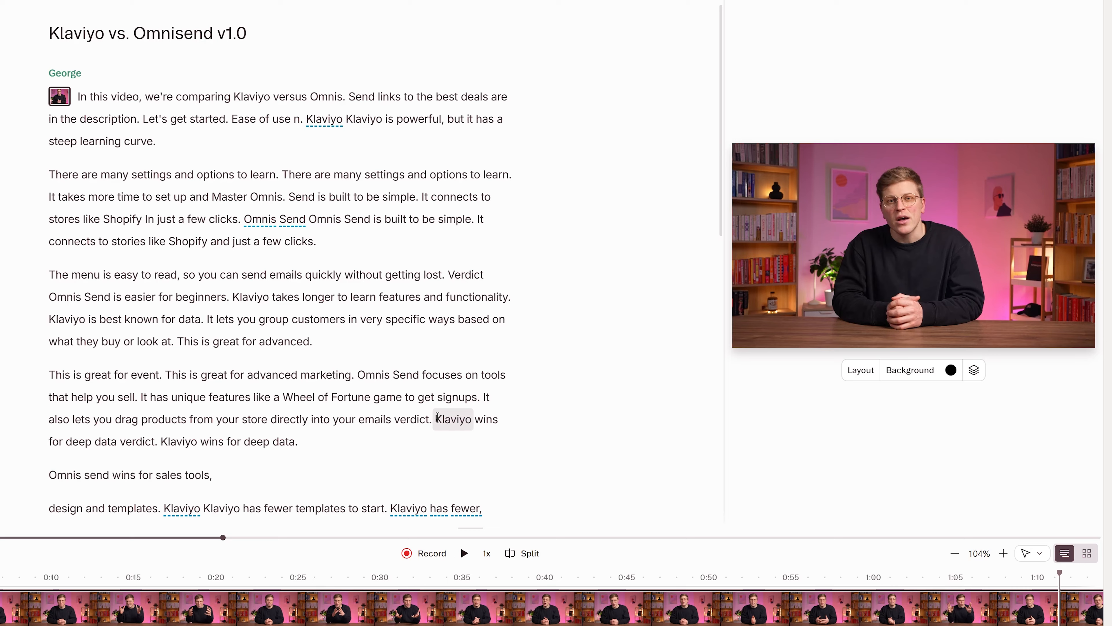
click(465, 553)
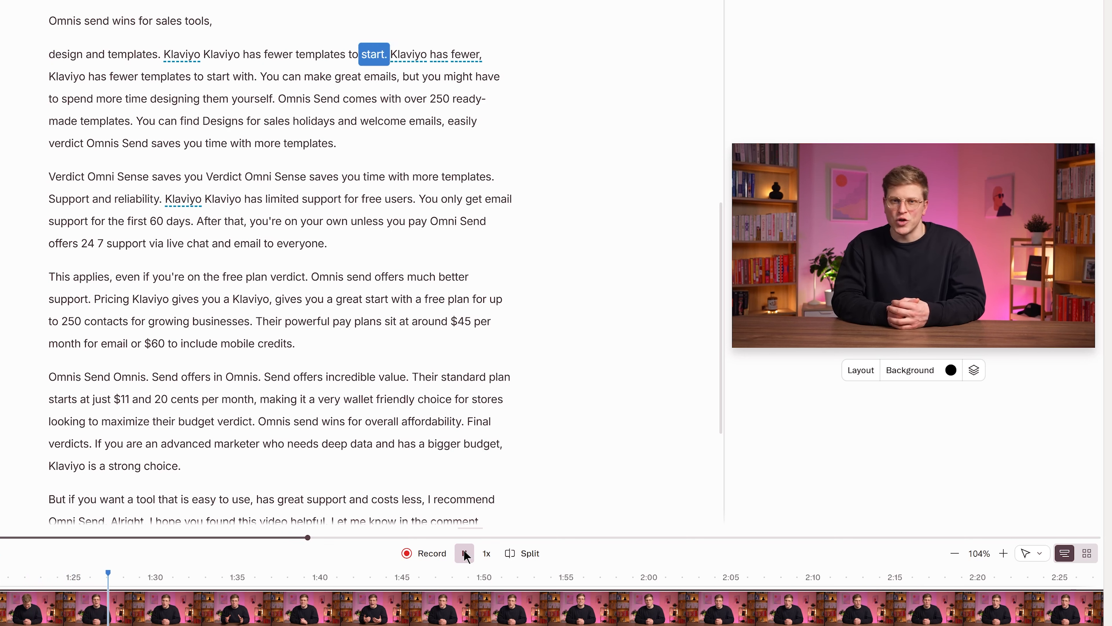
click(465, 554)
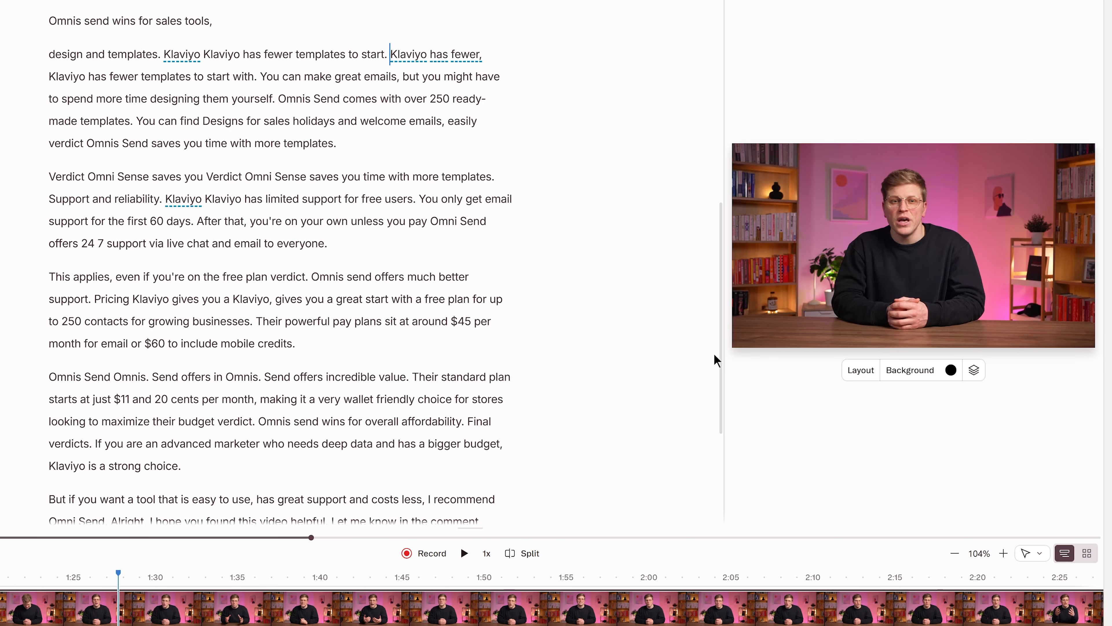
drag(720, 348, 731, 303)
click(178, 121)
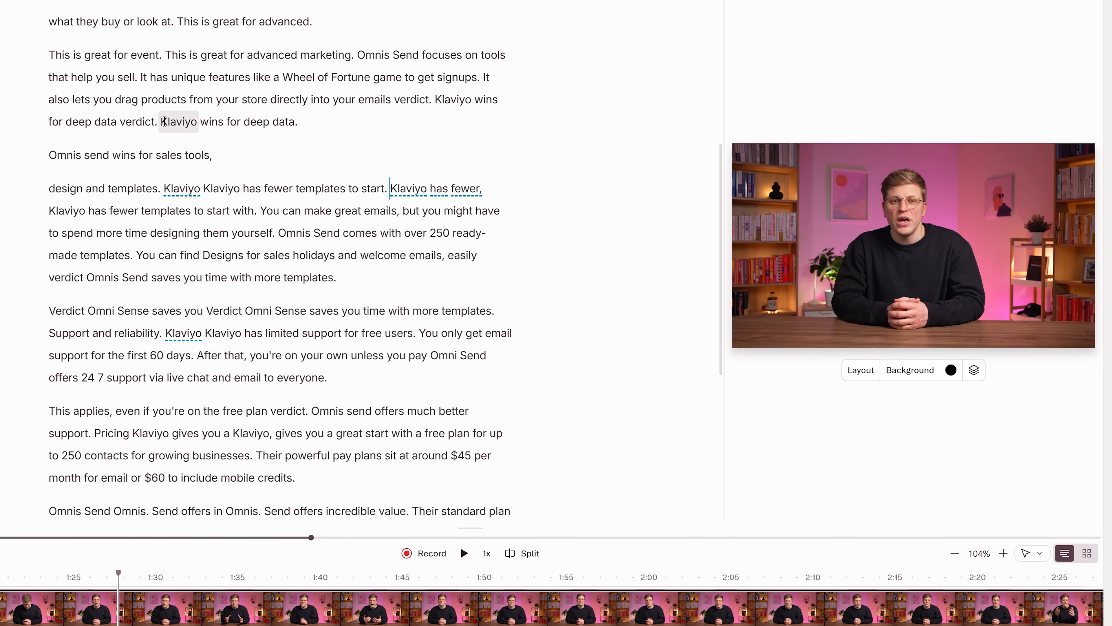
drag(157, 121, 395, 101)
key(BackSpace)
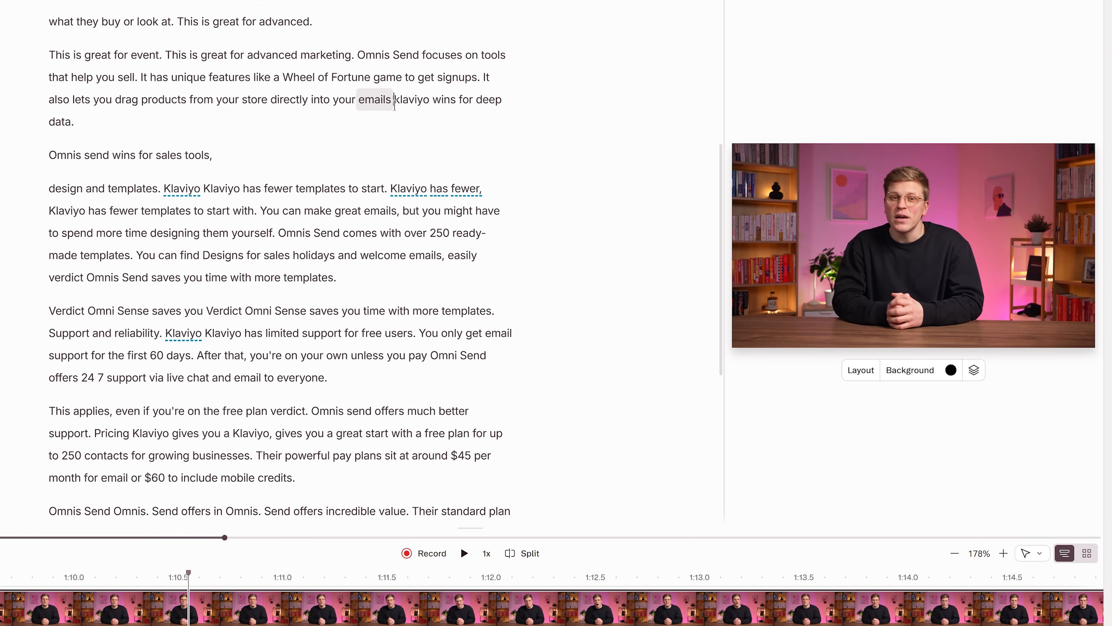
- Replace the comma after "Omnis send wins for sales tools" with a period and merge that line into the preceding paragraph
click(212, 155)
key(BackSpace)
text(.)
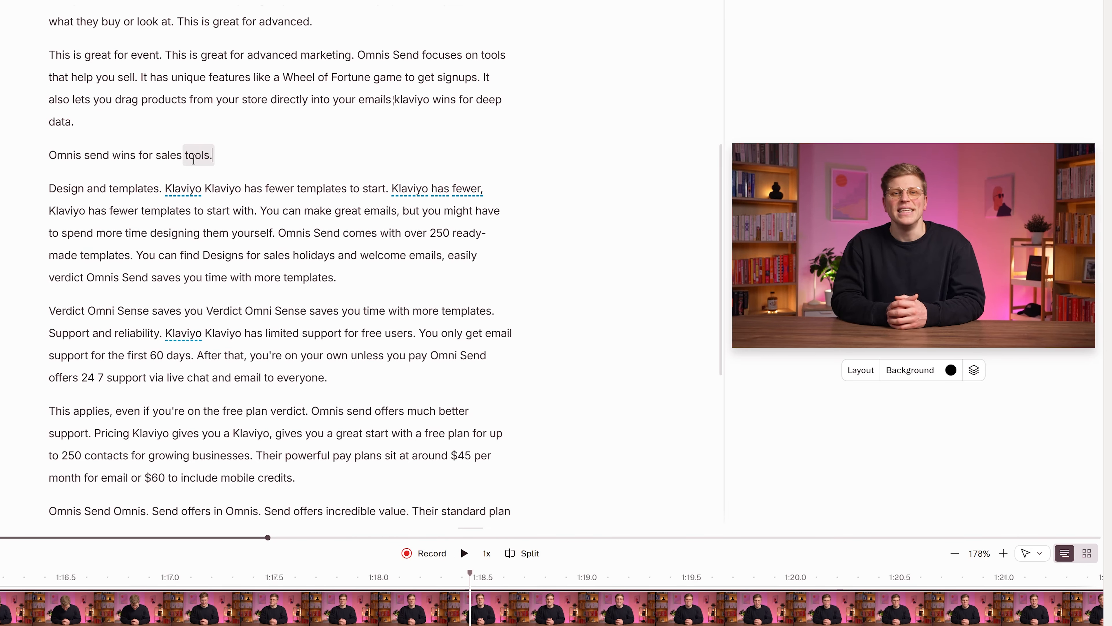
click(49, 156)
key(BackSpace)
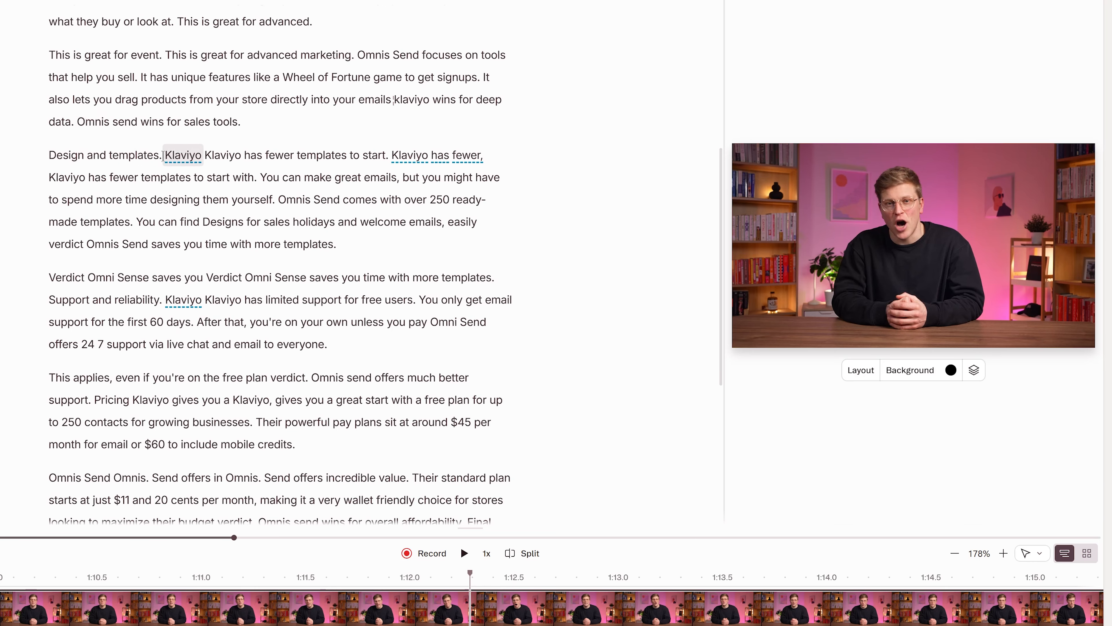
- Delete the repeated false starts between "Design and templates." and the final "Klaviyo has fewer templates to start with", and play back the edited cuts
drag(163, 155, 486, 156)
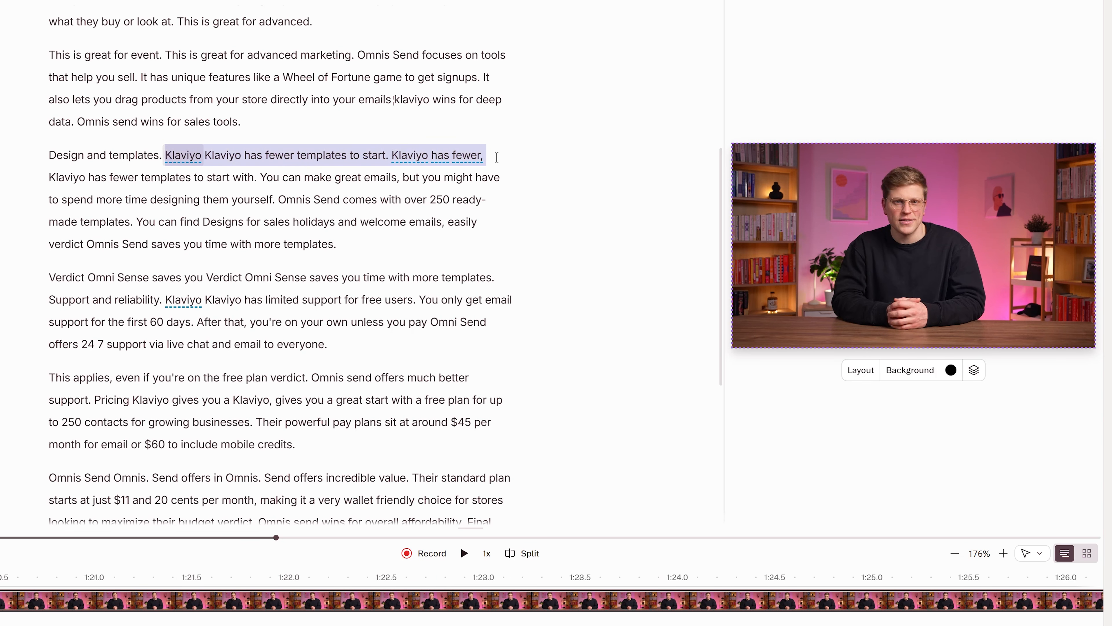
key(BackSpace)
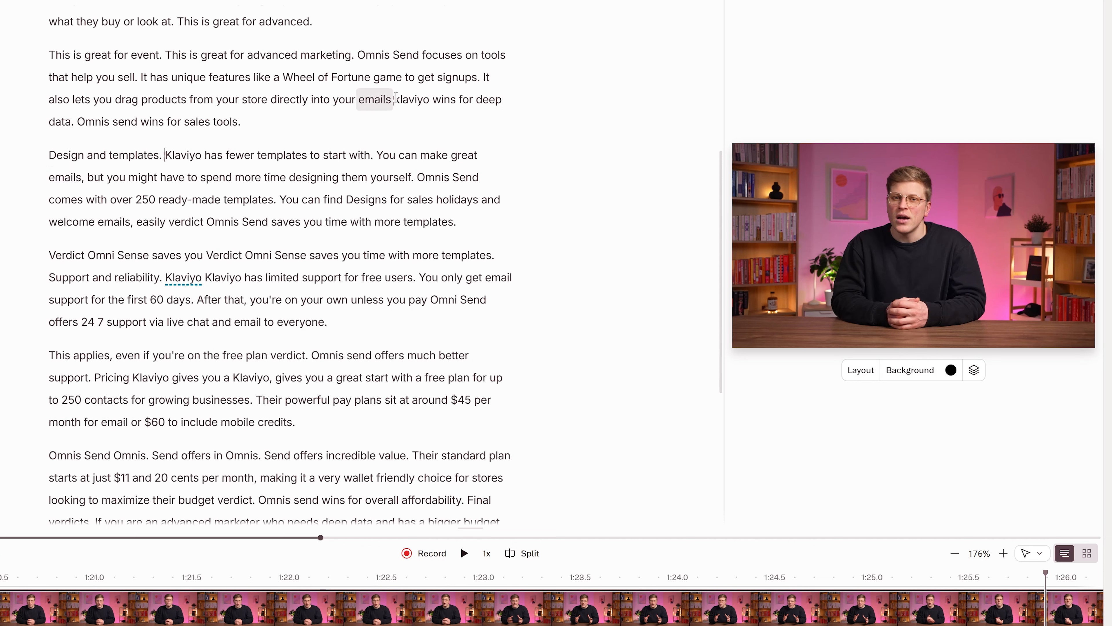
click(393, 100)
click(464, 553)
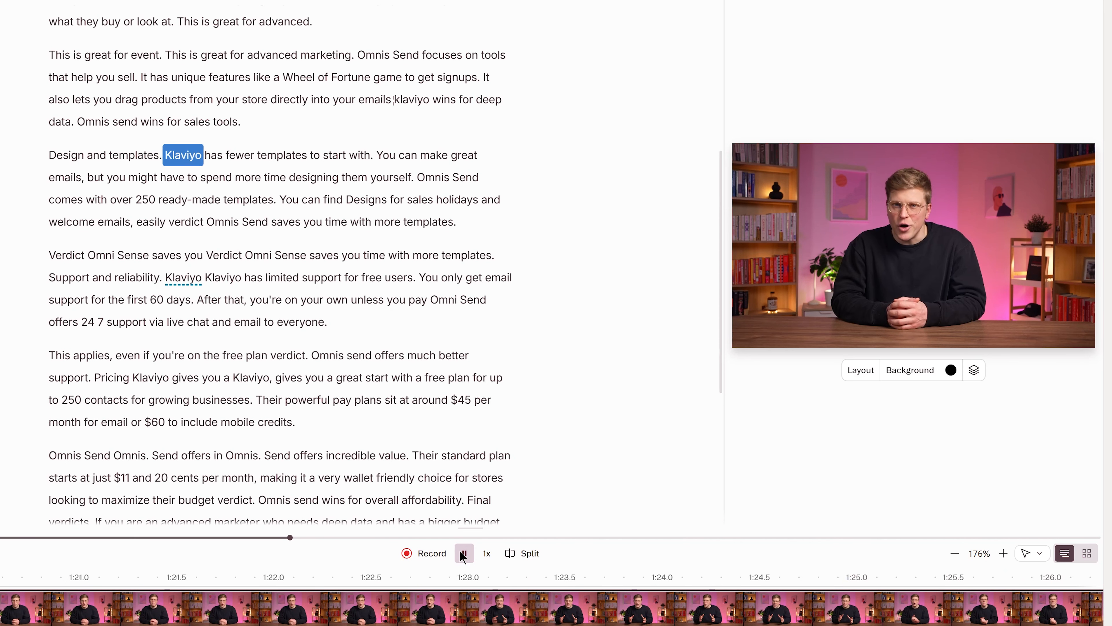
click(463, 554)
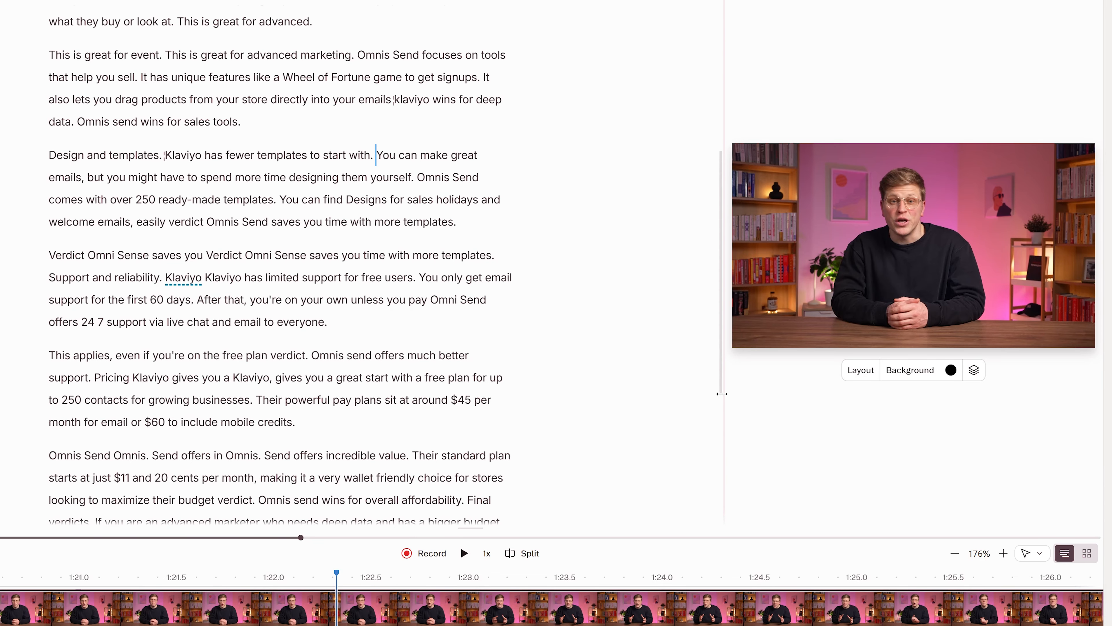
- Correct every occurrence of the mistranscribed "Omnis. Send" in the script to "Omnisend"
drag(720, 380, 723, 209)
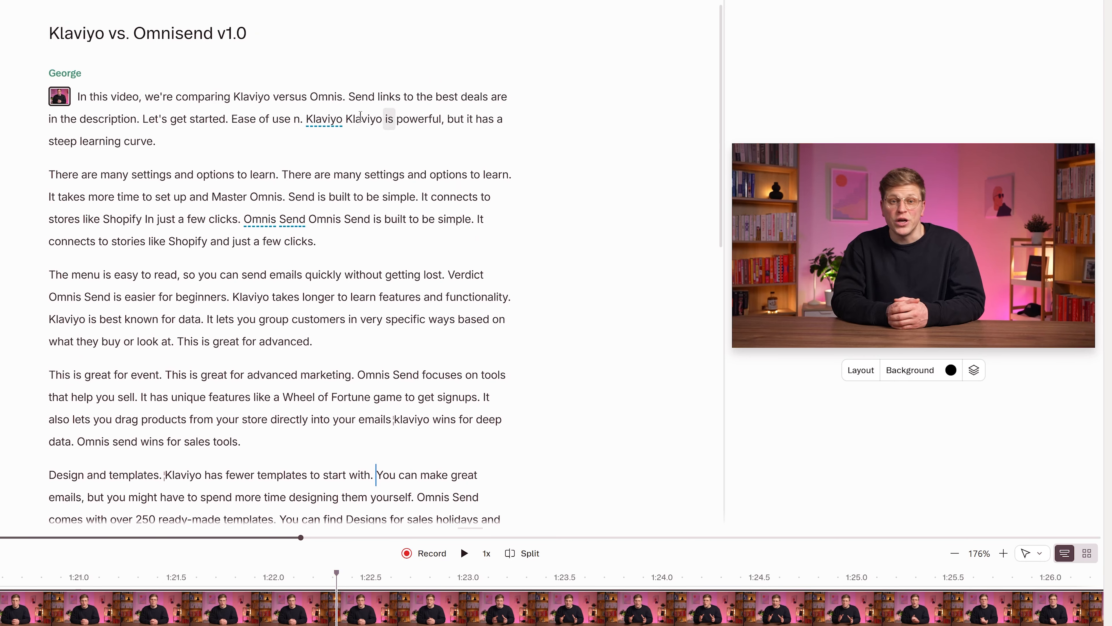
drag(312, 90, 374, 92)
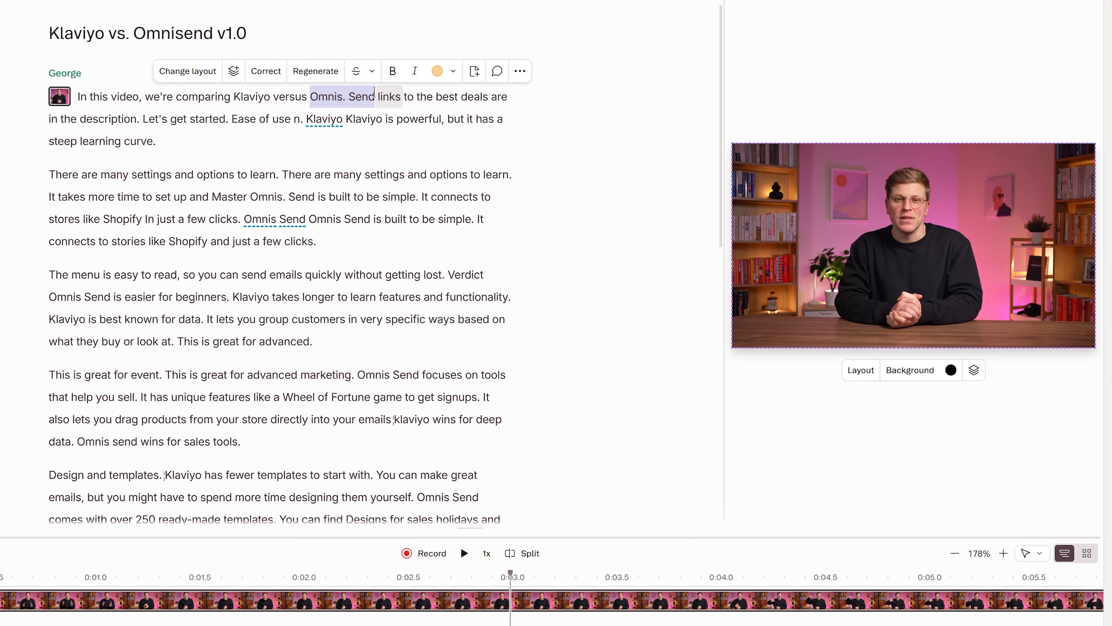
key(e)
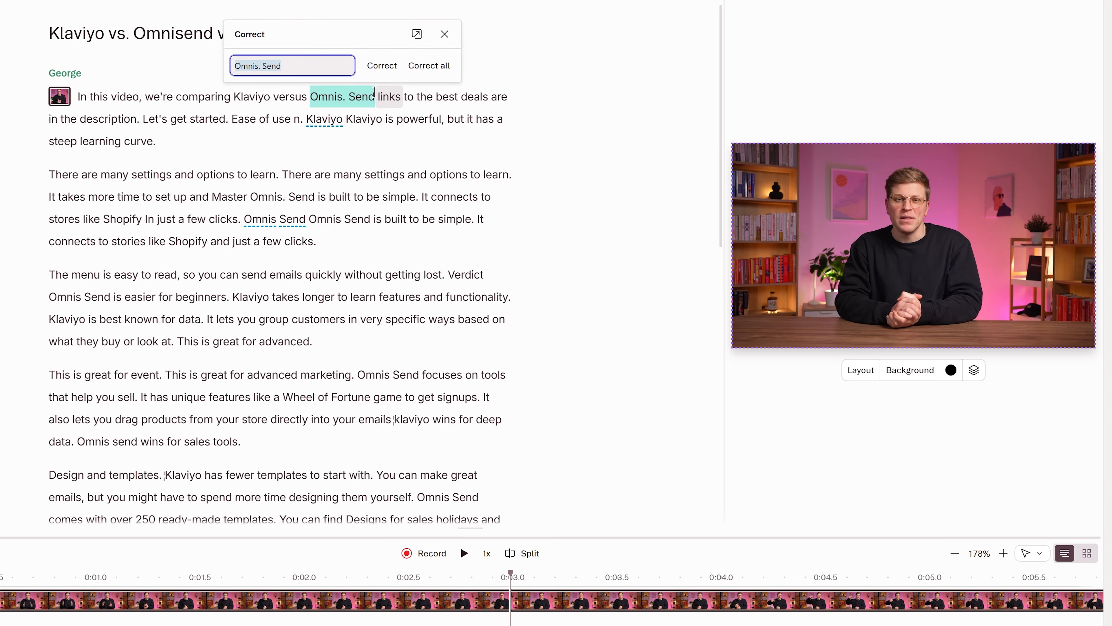
text(Omnisend)
click(430, 66)
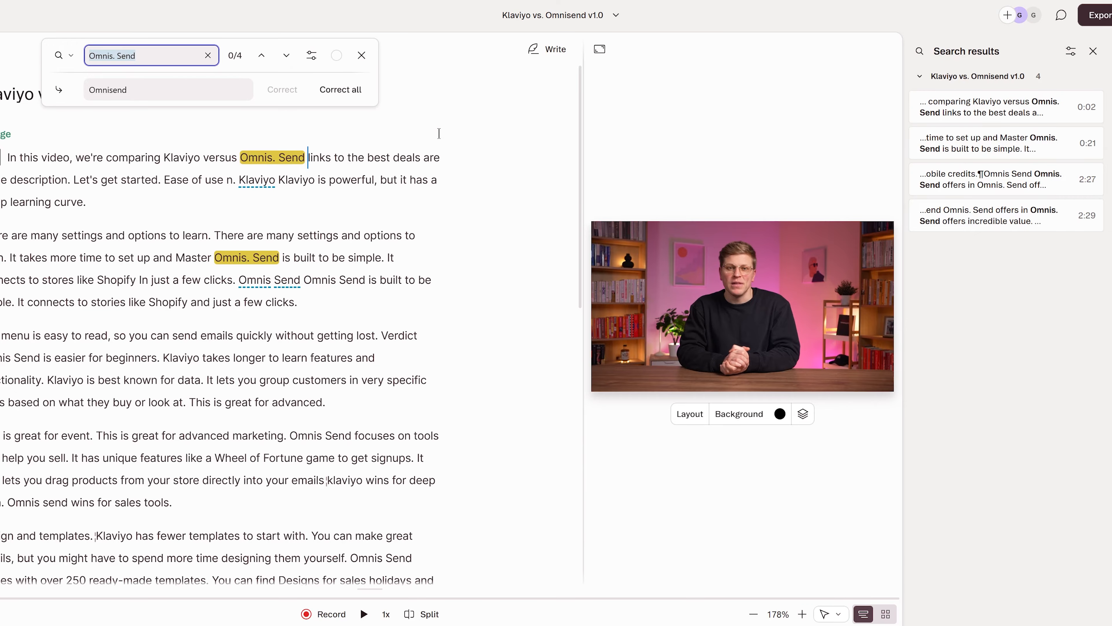
click(355, 90)
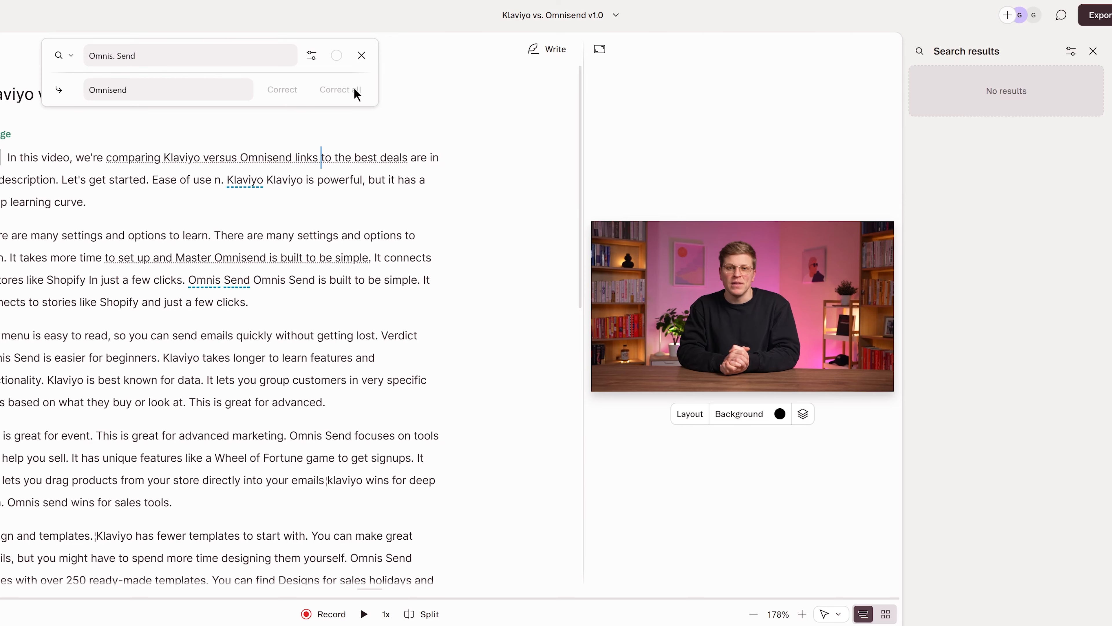
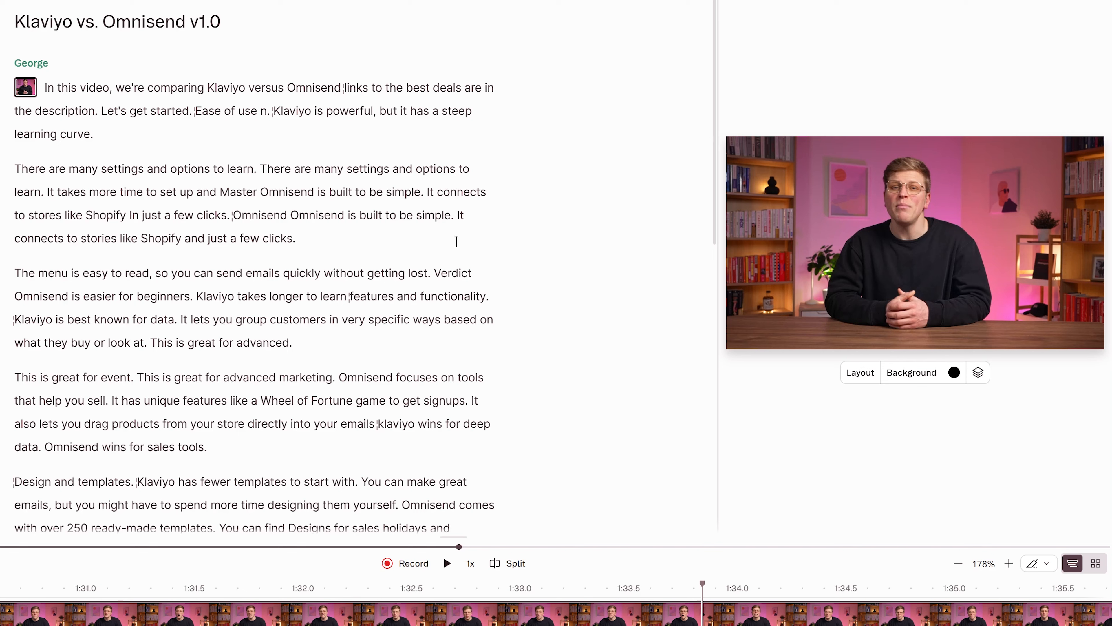
- Insert a scene break after "Let's get started." and apply the Screen layout variant with the large camera on the right half
click(196, 110)
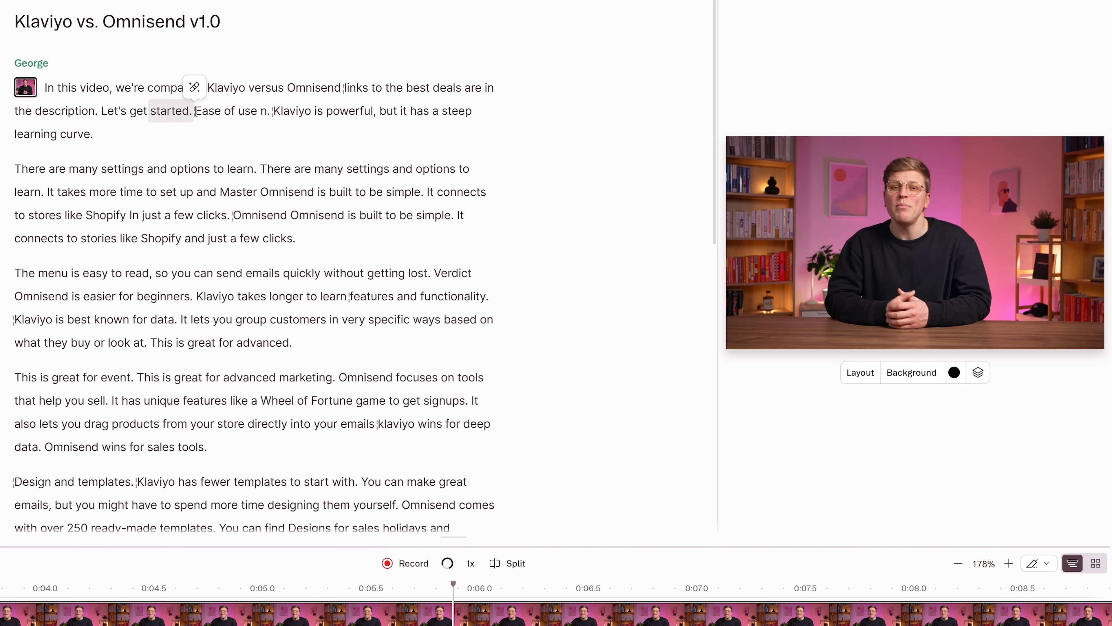
key(slash)
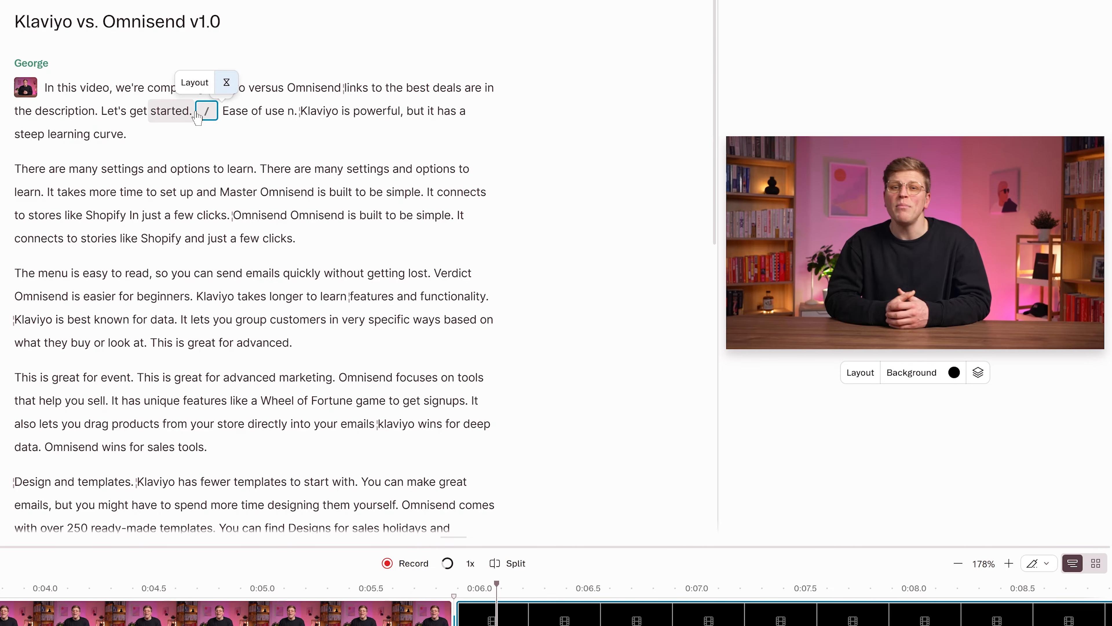
click(197, 113)
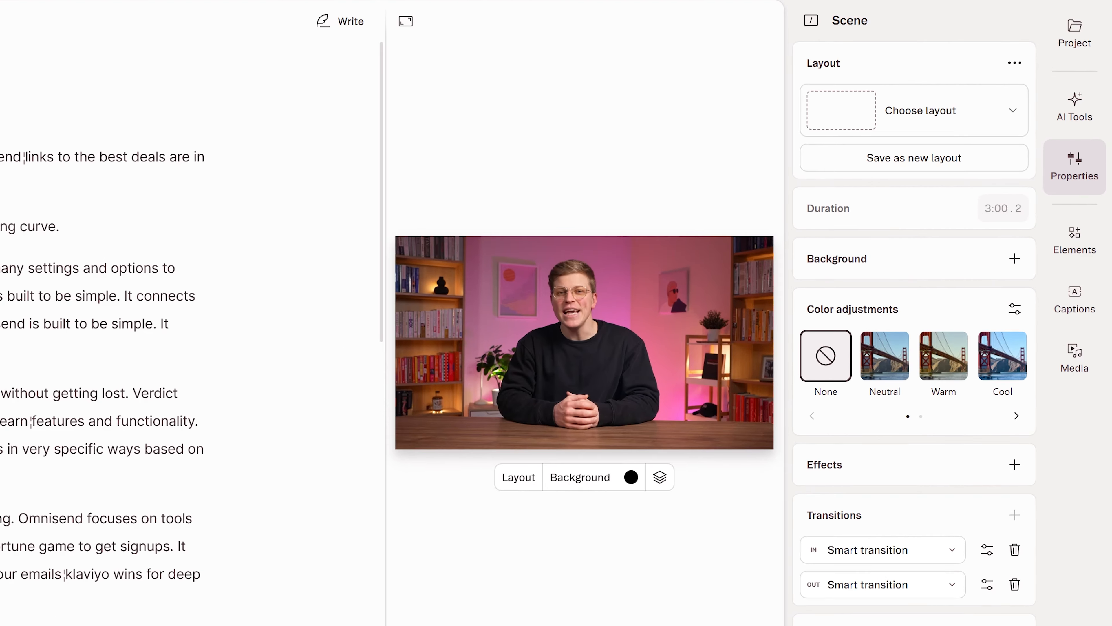
click(997, 116)
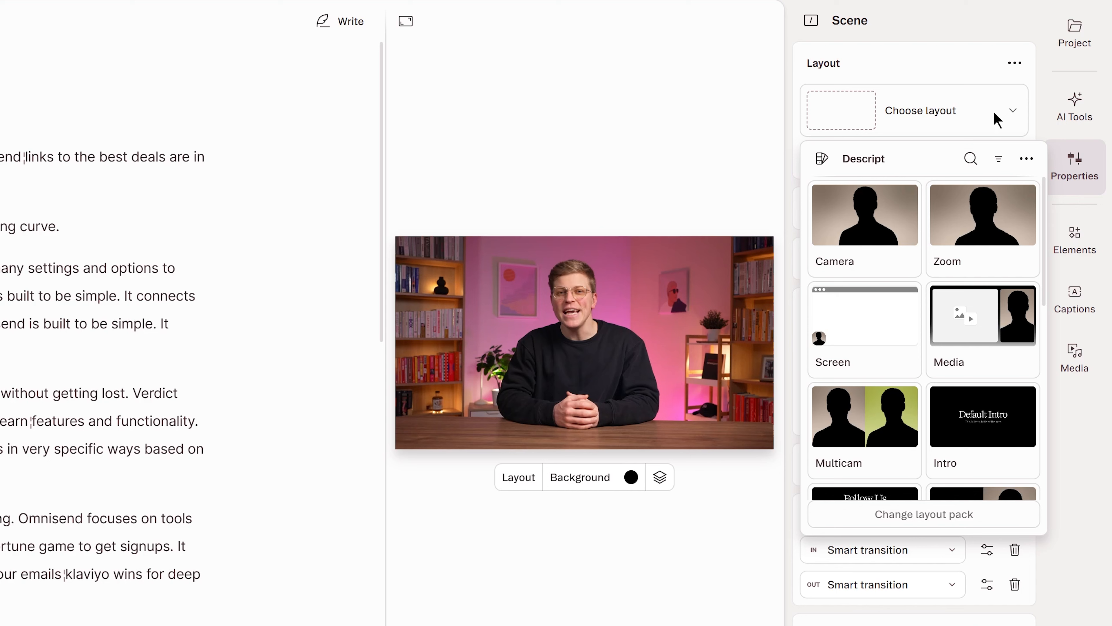
click(893, 362)
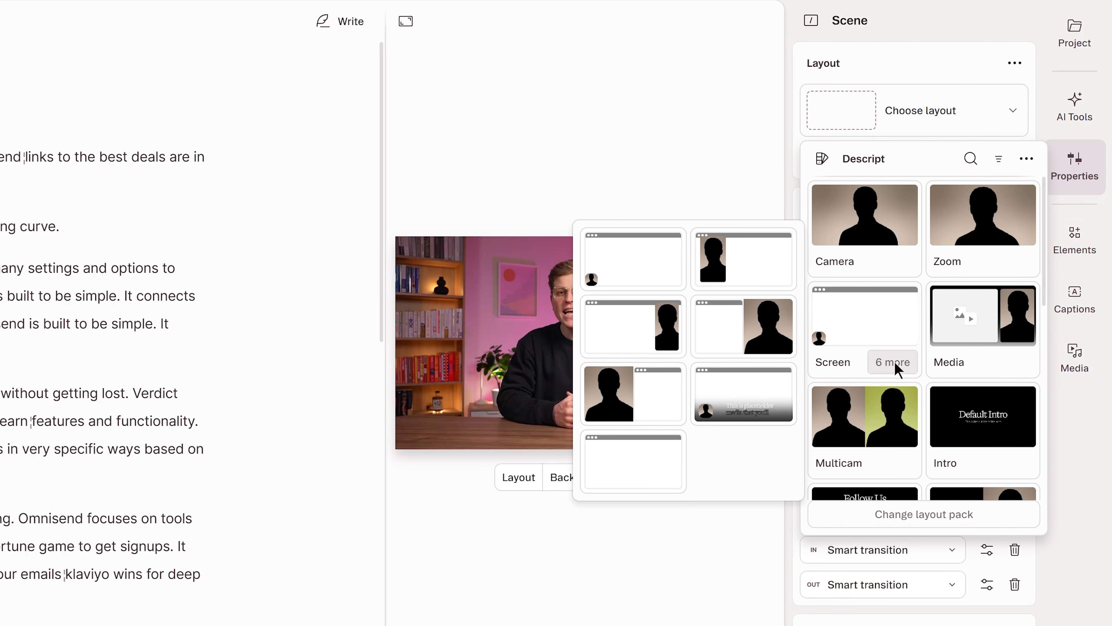
click(775, 335)
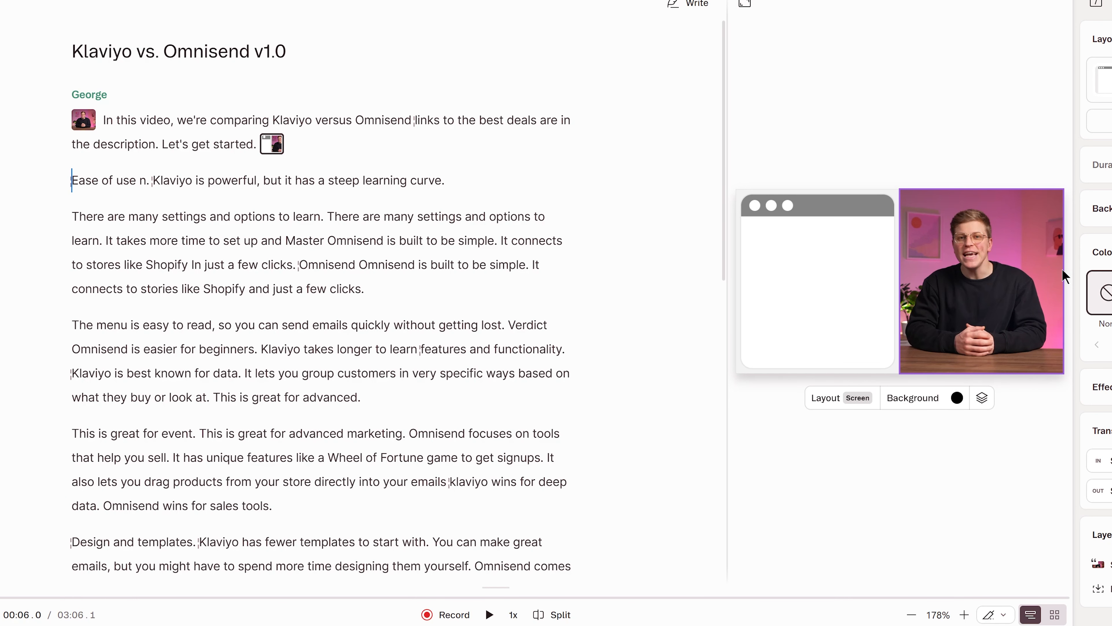
- Start a new scene at "Design and templates." and fill its screen placeholder with the Descript_b-roll clip, previewing the result
click(72, 540)
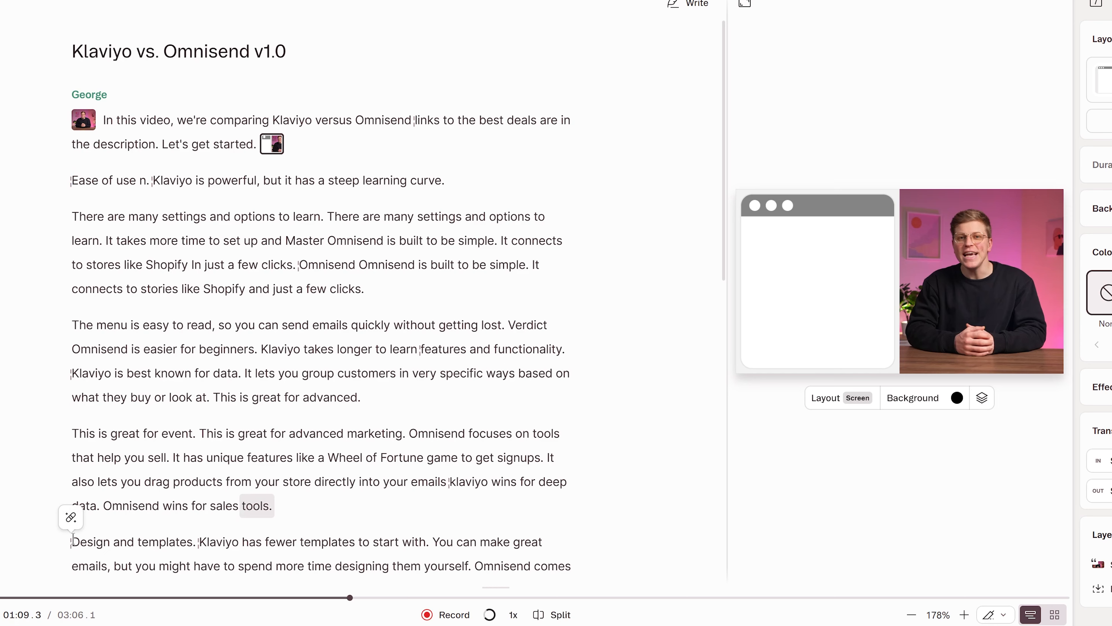
click(70, 517)
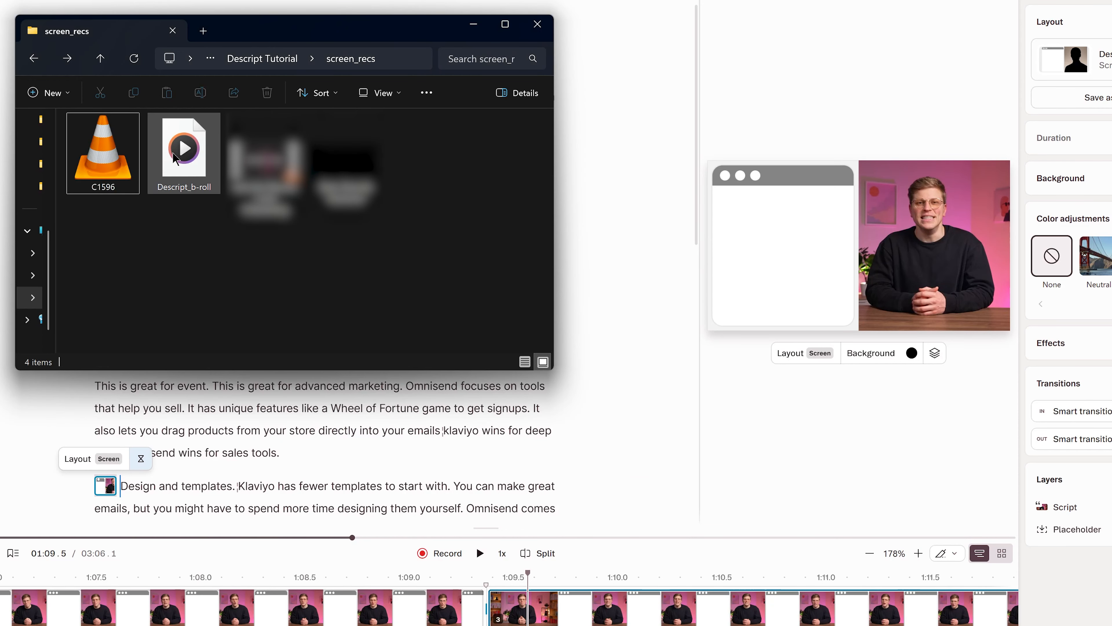
drag(175, 158, 791, 228)
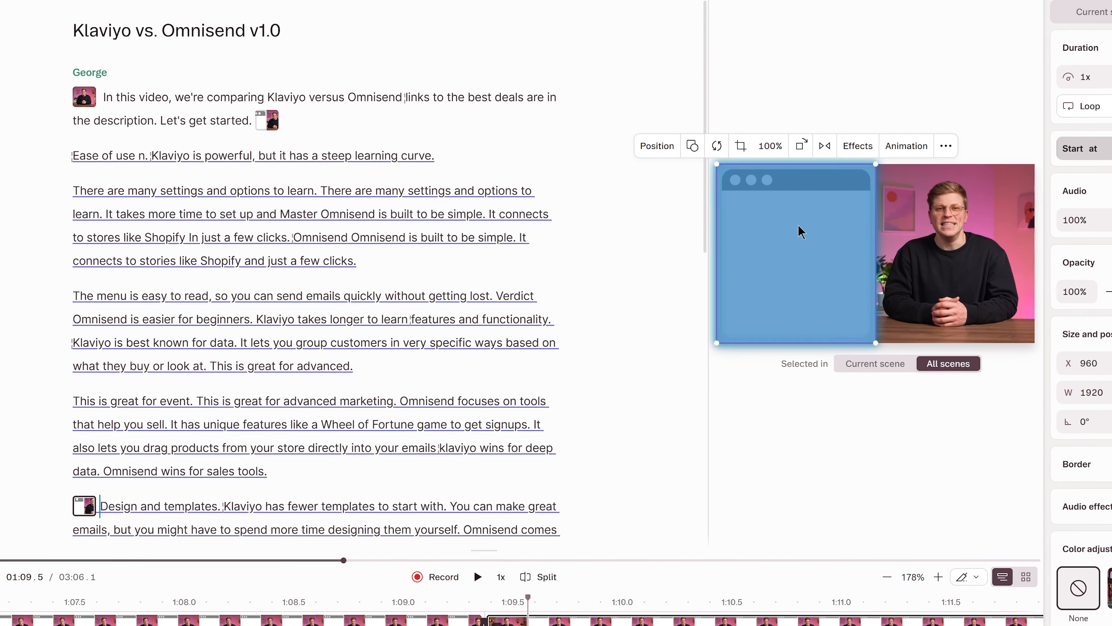
click(778, 400)
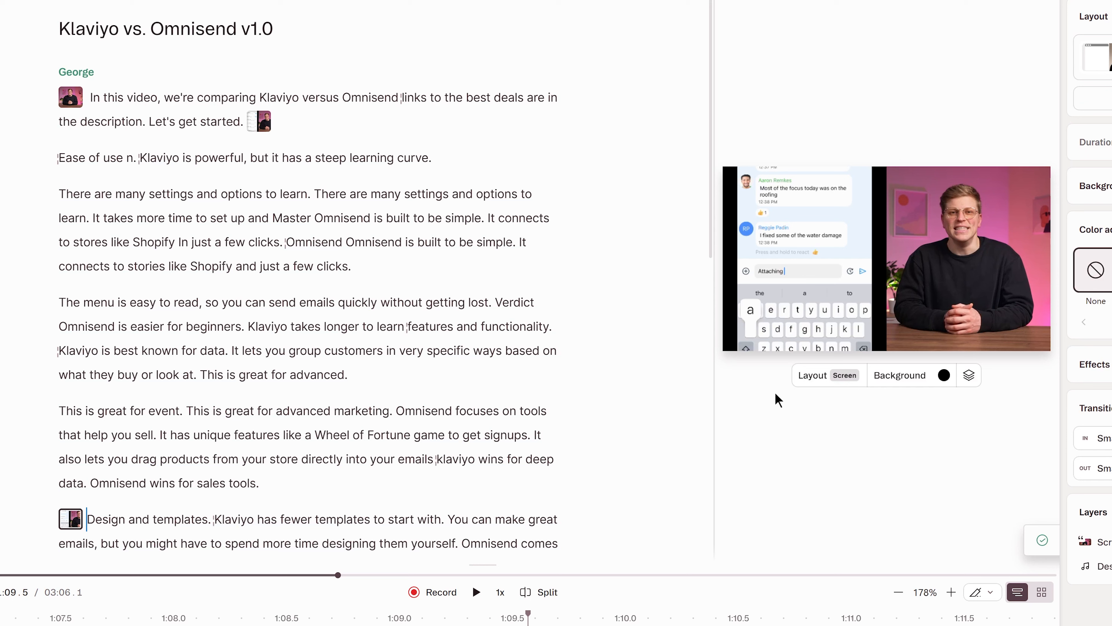
click(468, 592)
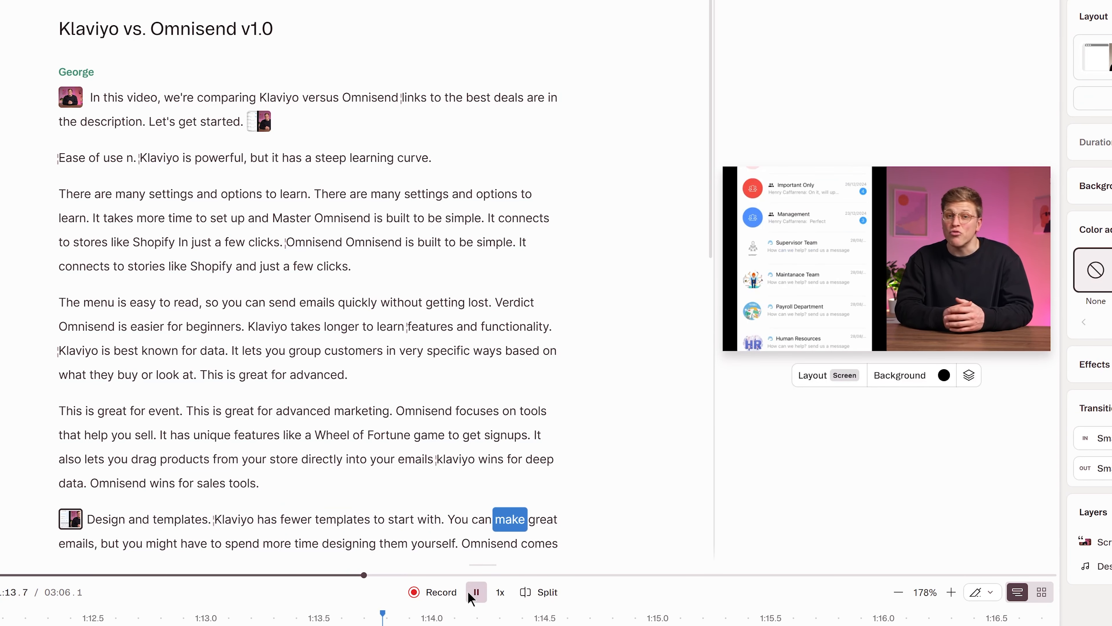
click(476, 591)
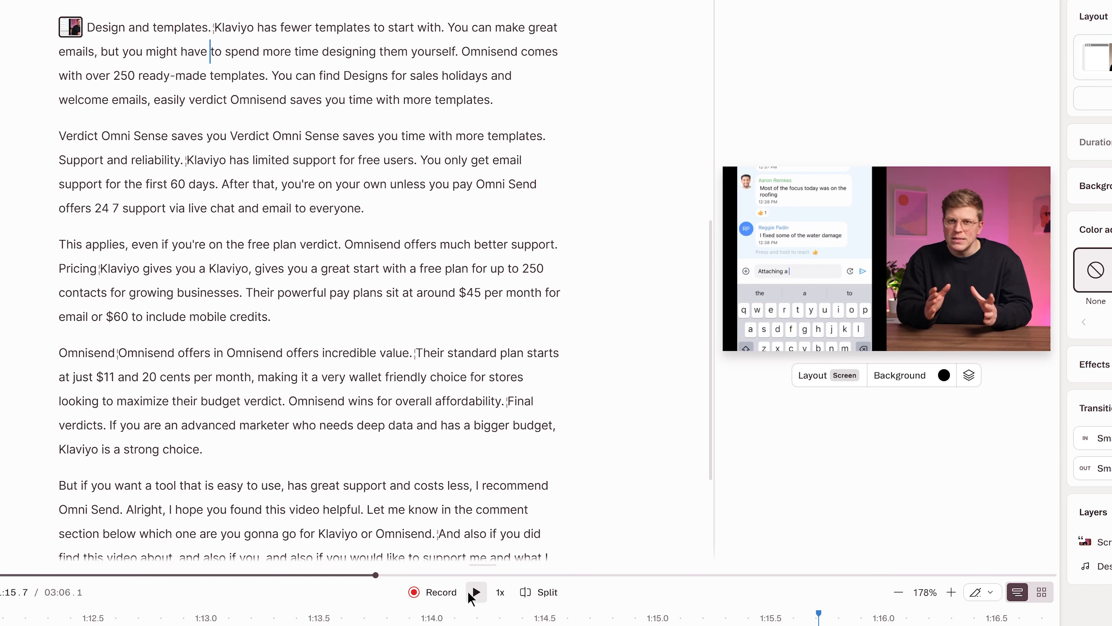
- Start a new scene at "Verdict Omni Sense saves you time with more templates." and apply the Camera layout to it
click(801, 292)
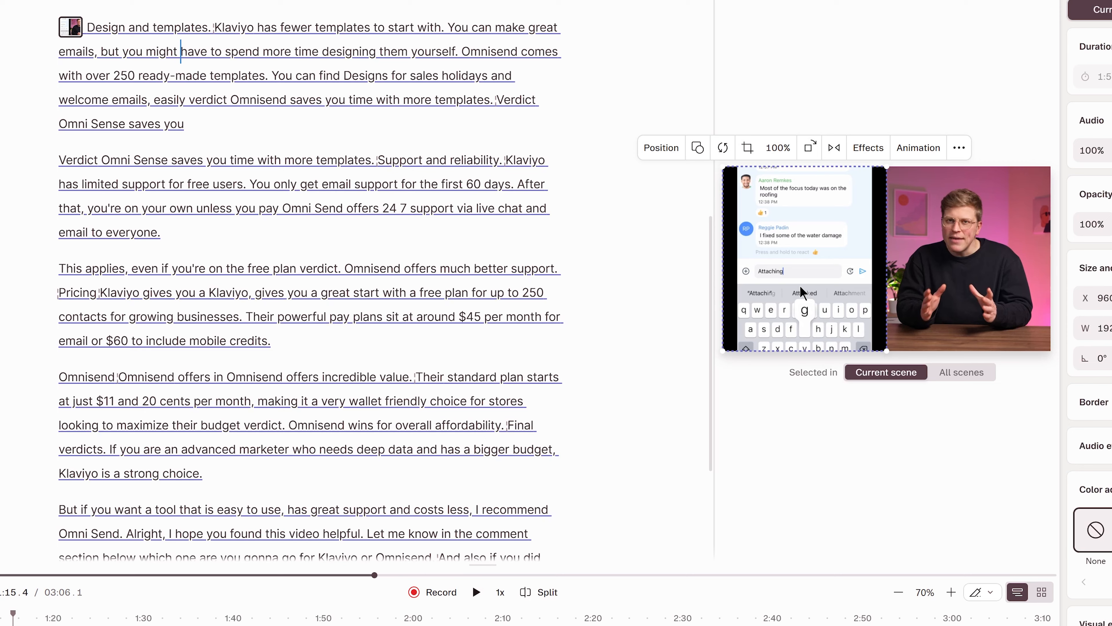
click(59, 157)
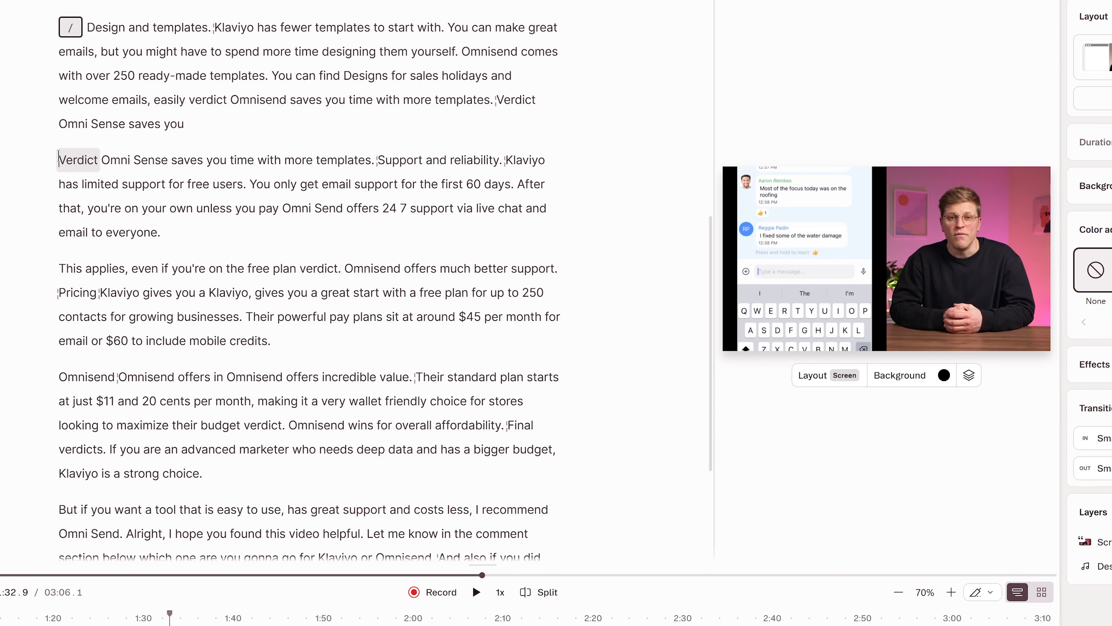
key(/)
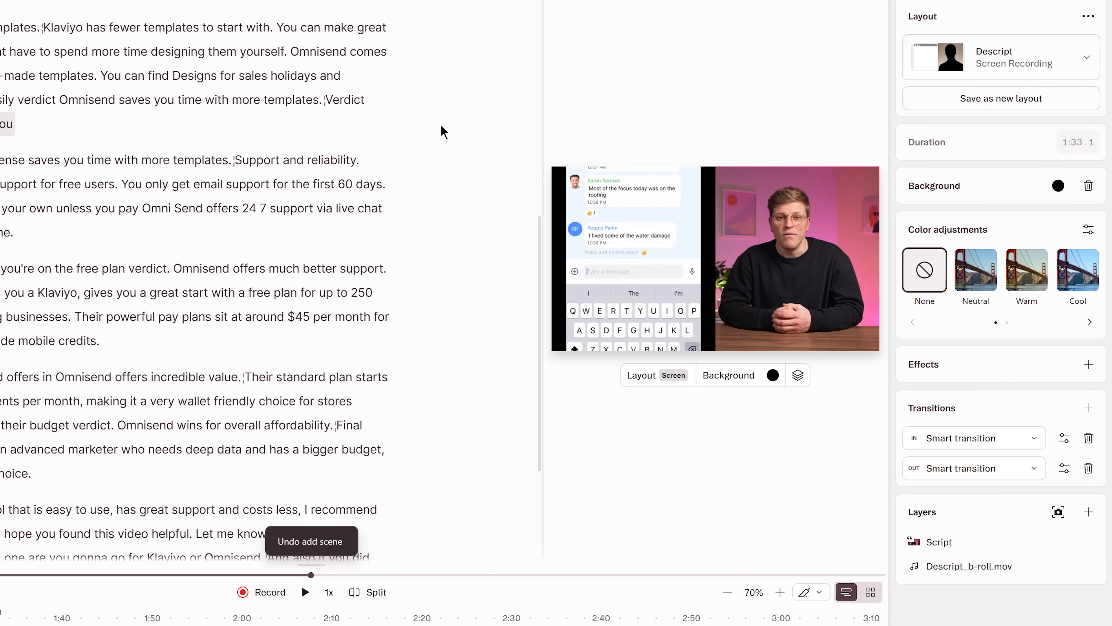
click(1035, 66)
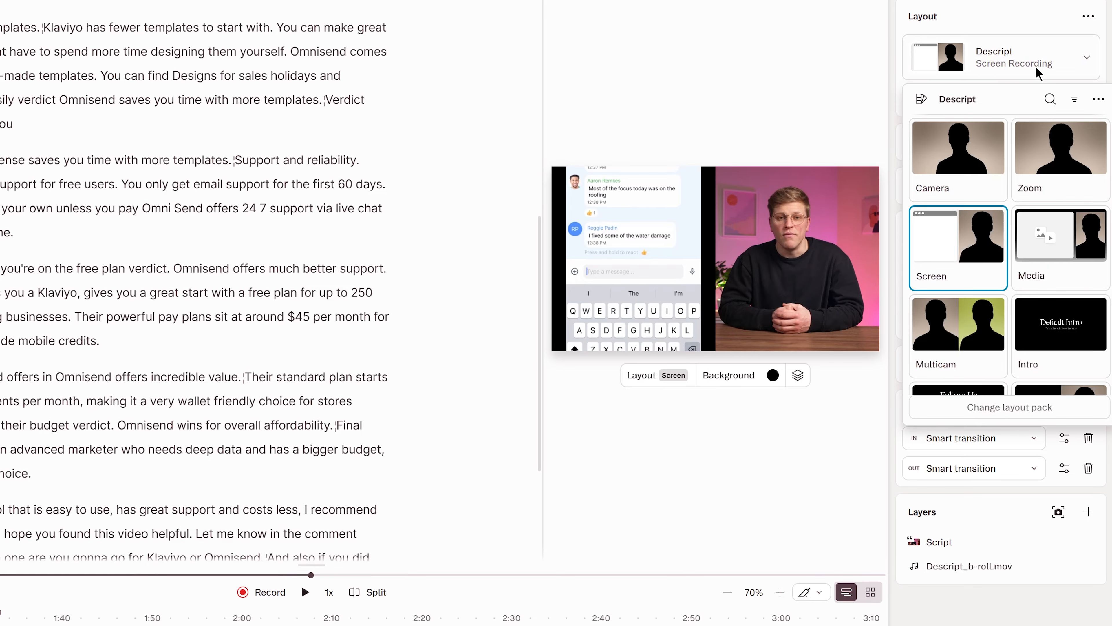
click(980, 143)
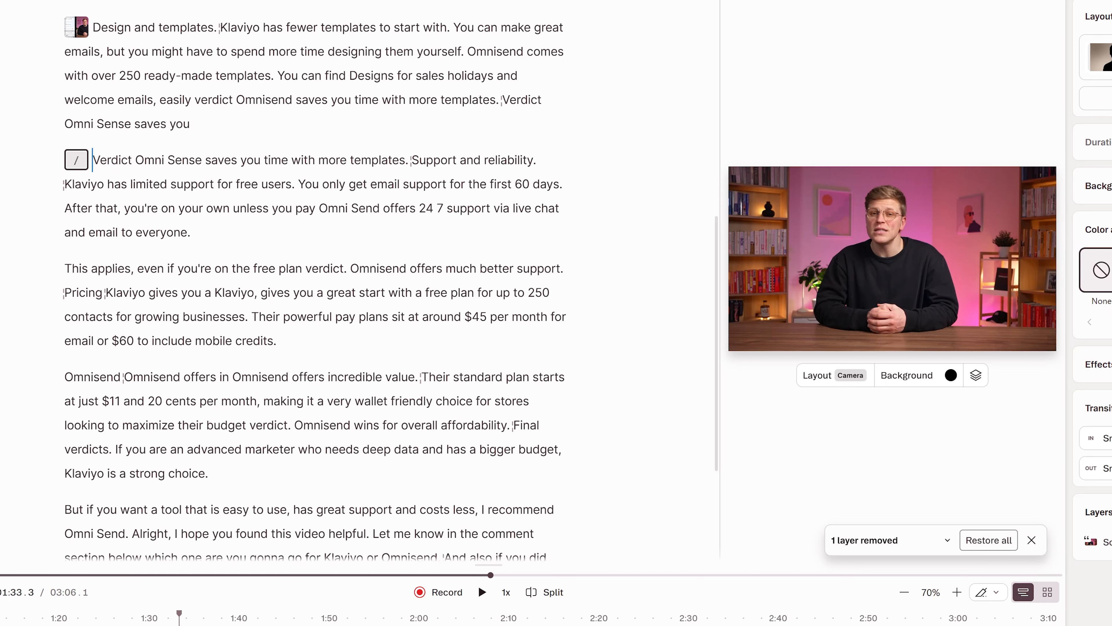
- Find stock media for "clock" and add the white wall clock video over the sentence "Verdict Omni Sense saves you time with more templates."
drag(93, 159, 410, 160)
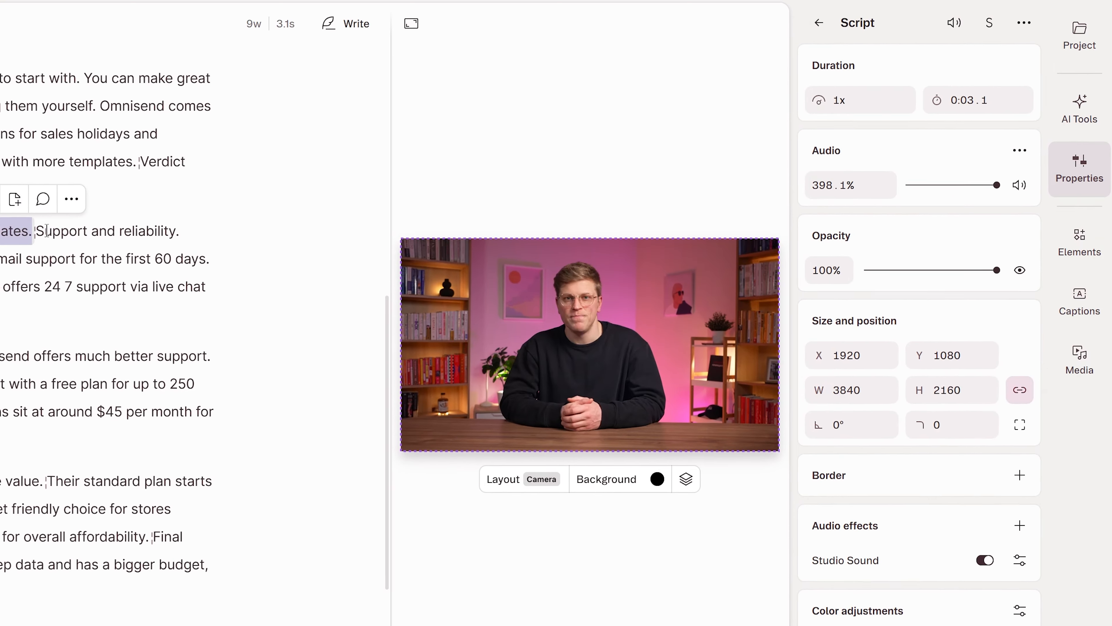
click(1057, 362)
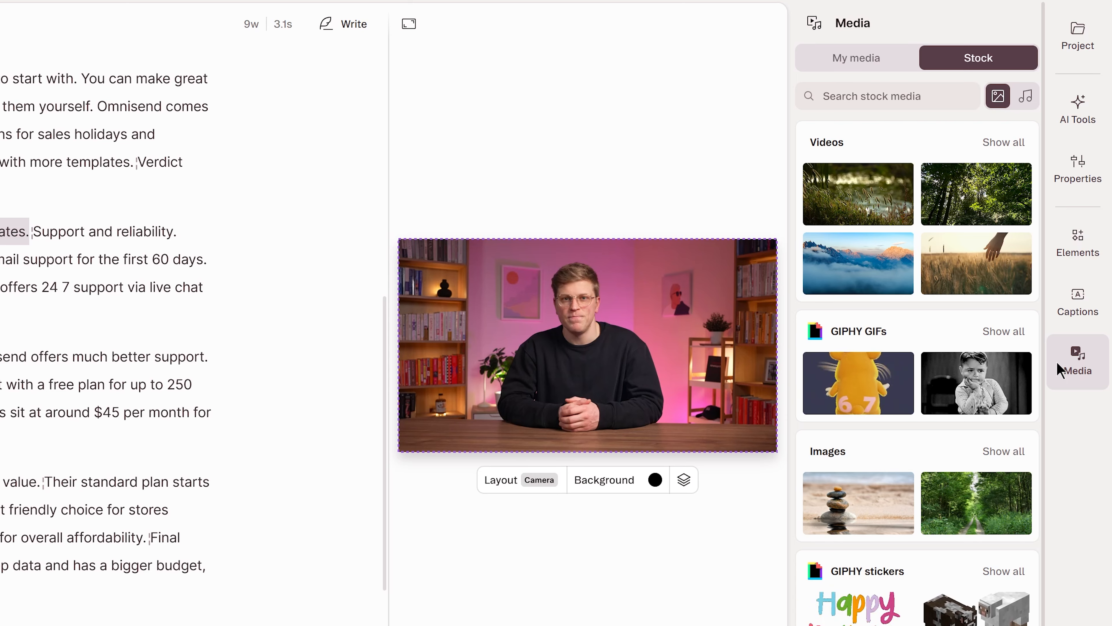
click(878, 99)
text(clock)
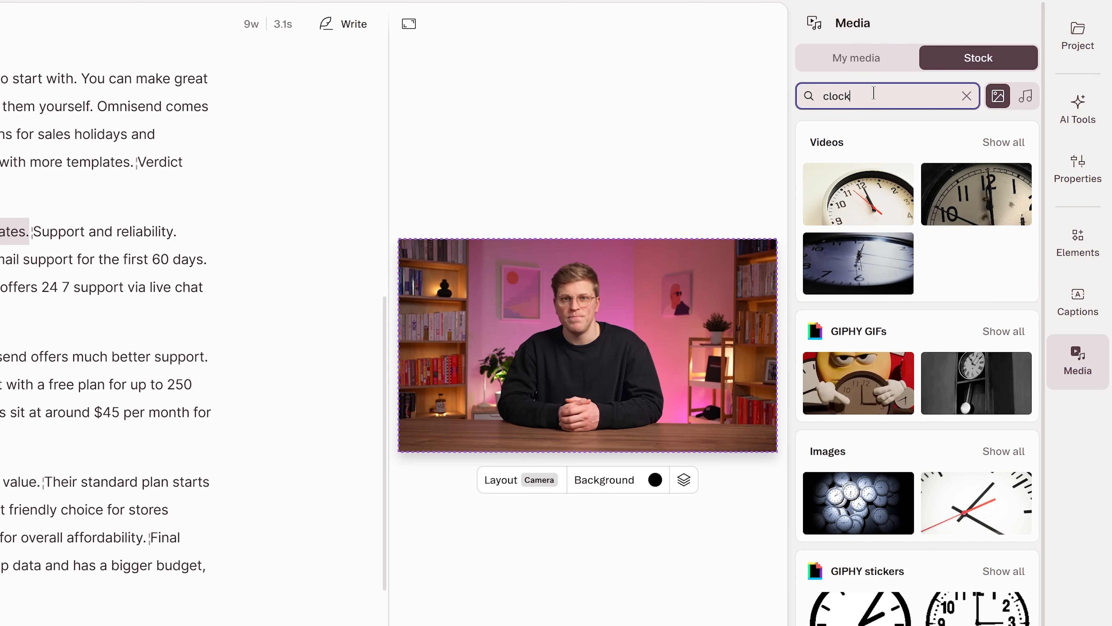
mouse_move(880, 191)
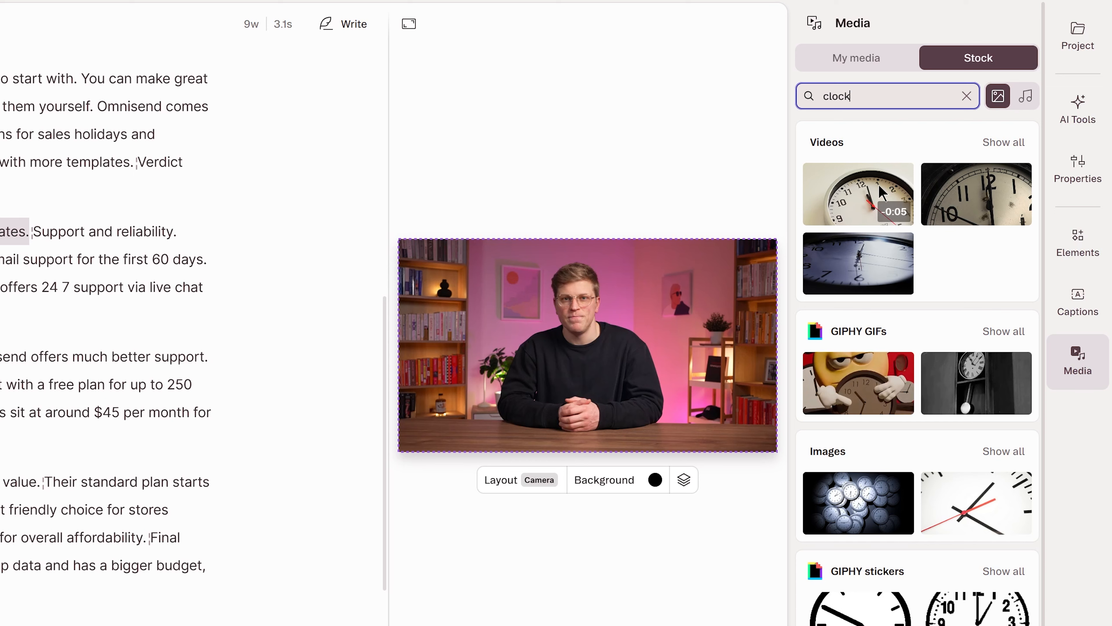
click(881, 191)
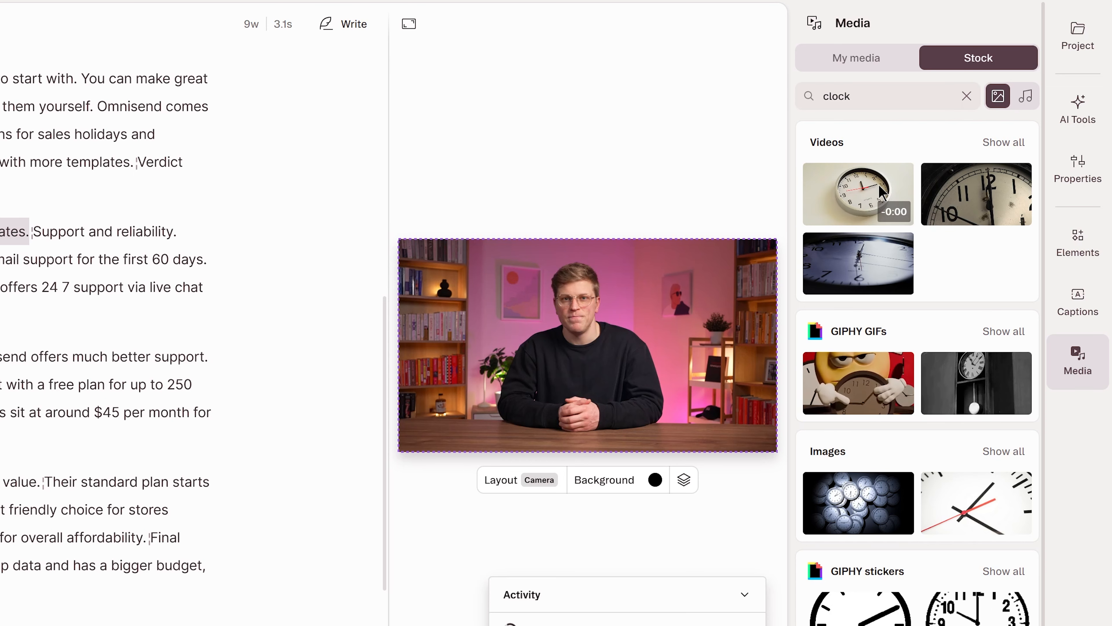